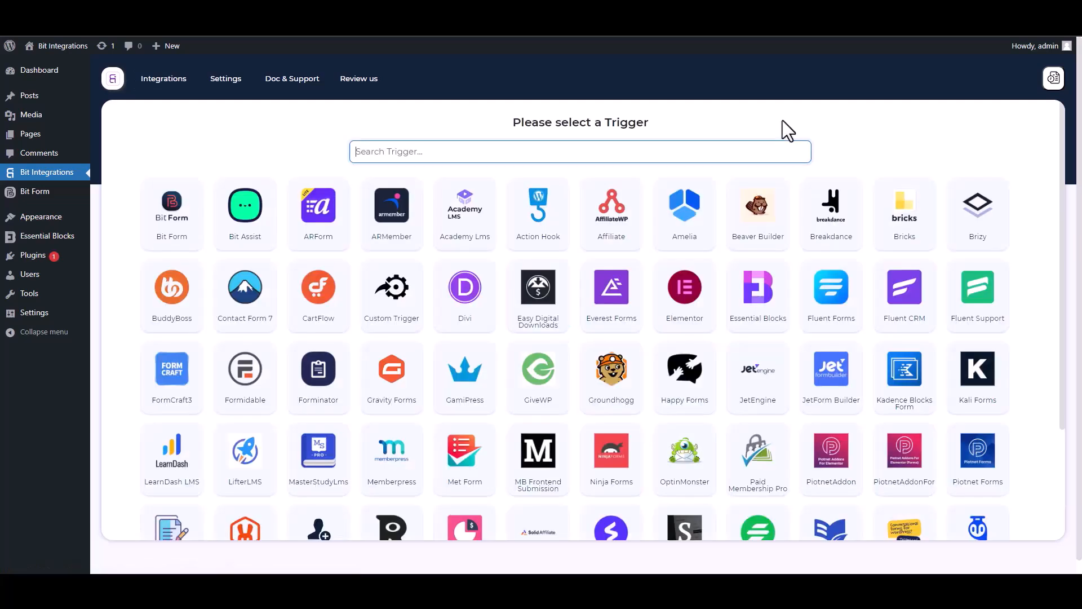
Find the Essential Blocks trigger by searching for "ess", select it and start fetching its form data
type("ess")
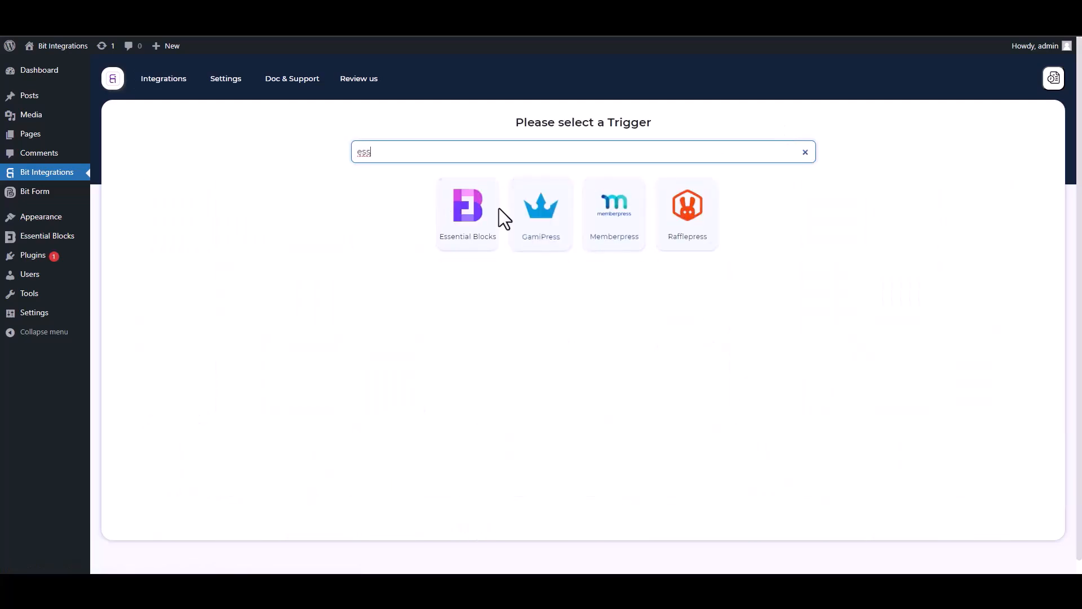
left_click(461, 243)
left_click(582, 268)
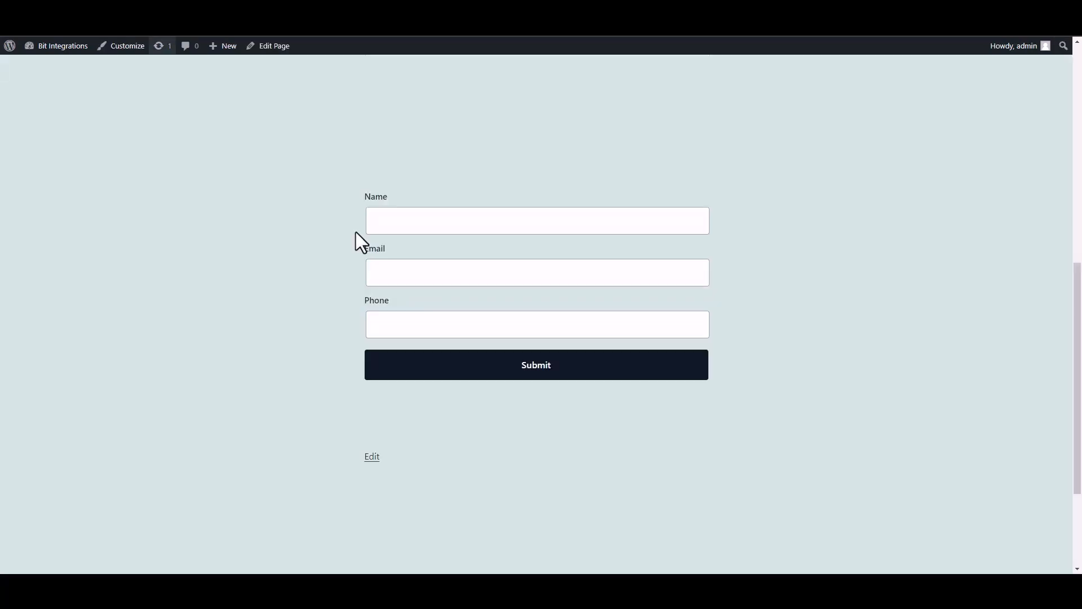
Submit the Essential Blocks form with the name "test" and a sample e-mail address and phone number
left_click(464, 230)
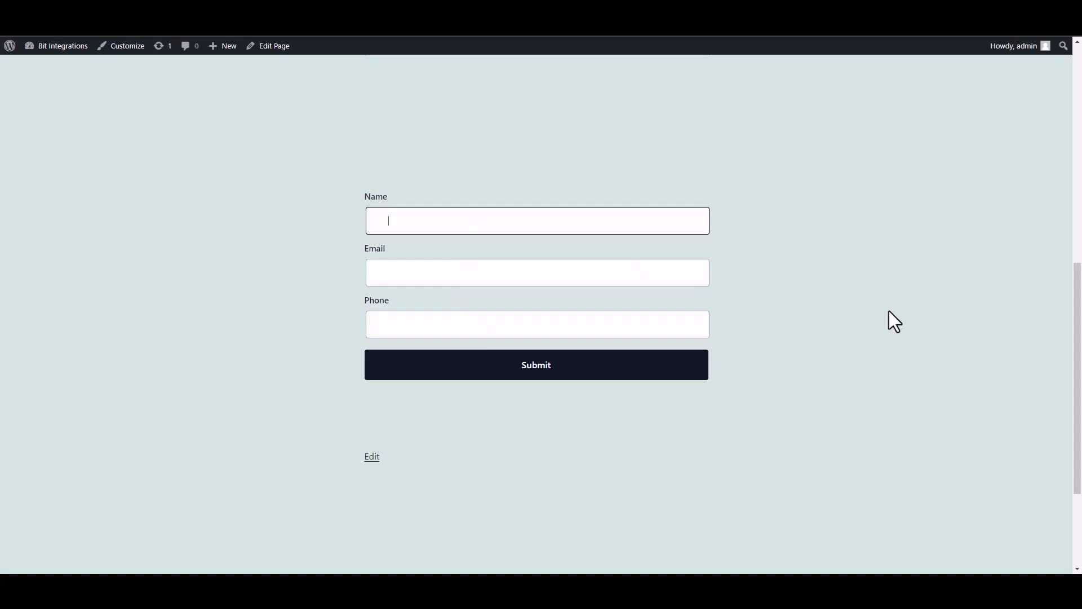
type("test")
left_click(648, 276)
type("test@gmail.com")
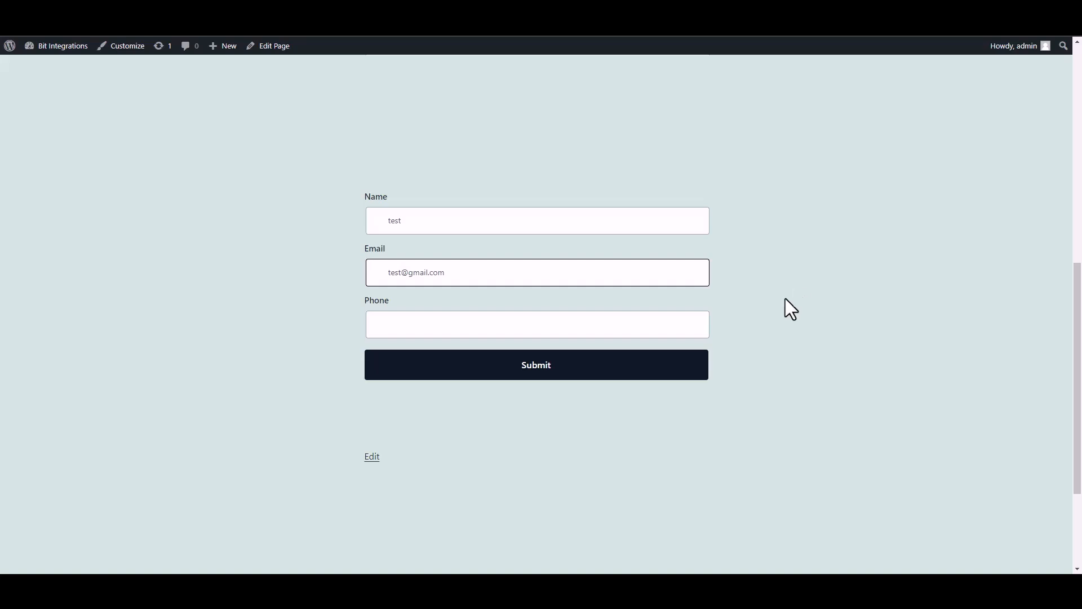
left_click(652, 330)
type("58566255")
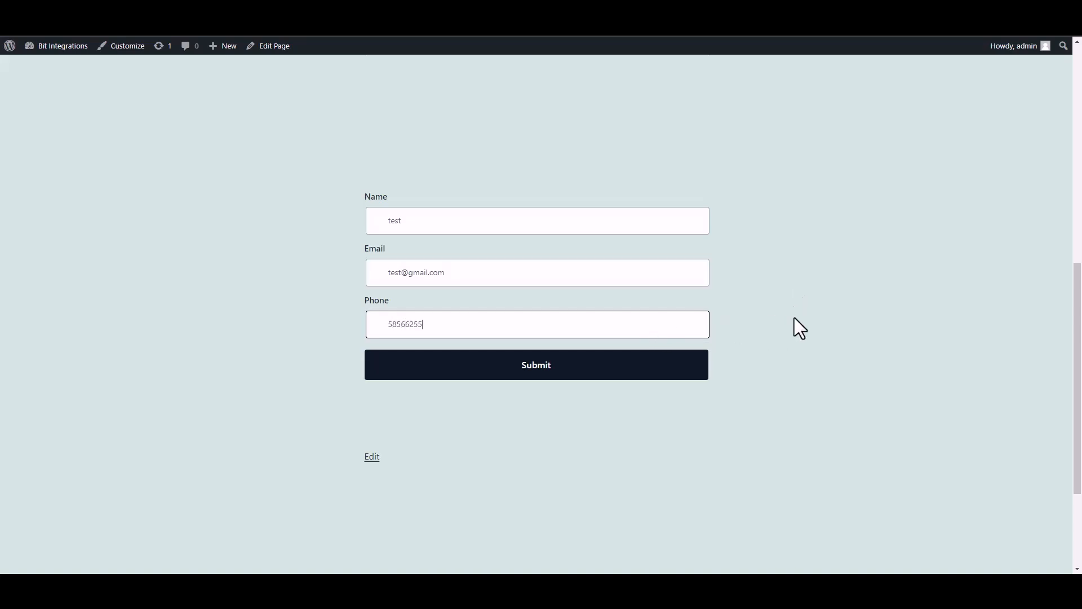
left_click(698, 373)
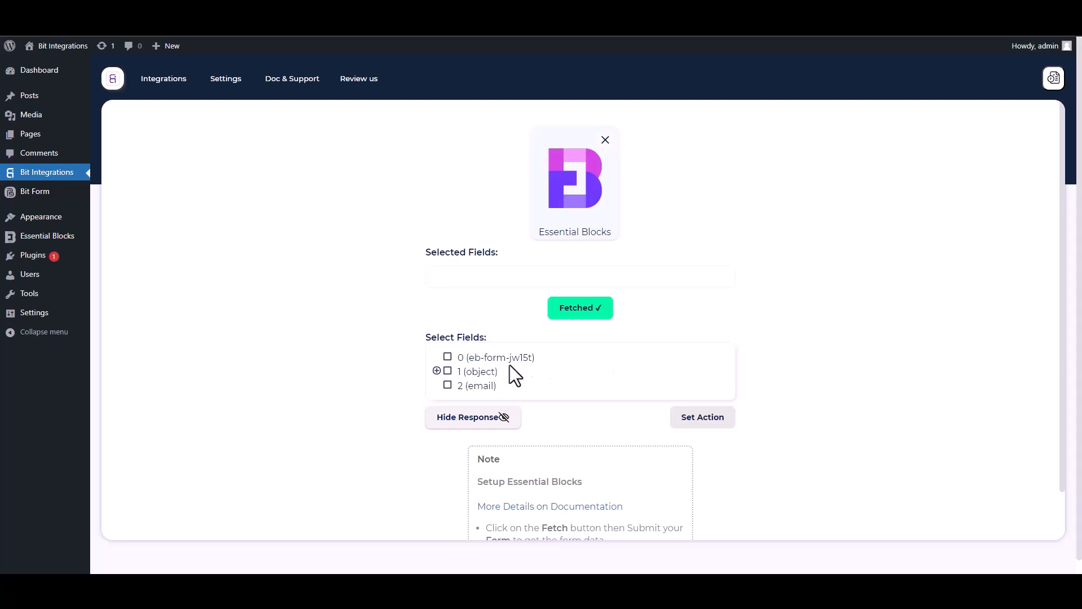
Select response field 0 (eb-form-jw15t) and the Name, Email and Phone fields inside object 1
left_click_drag(547, 362, 453, 358)
left_click(447, 357)
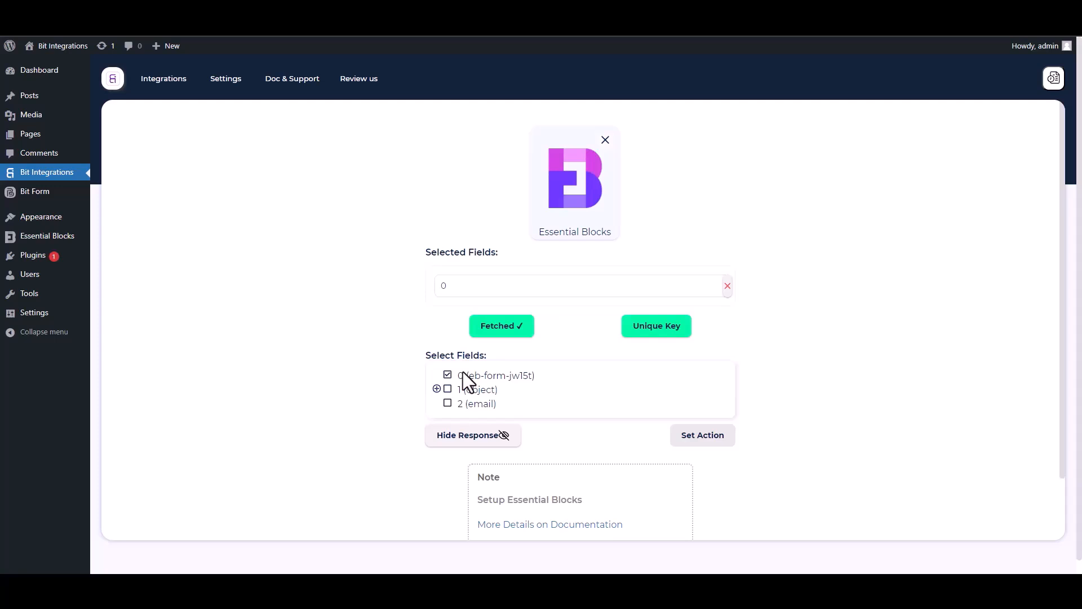
left_click(438, 389)
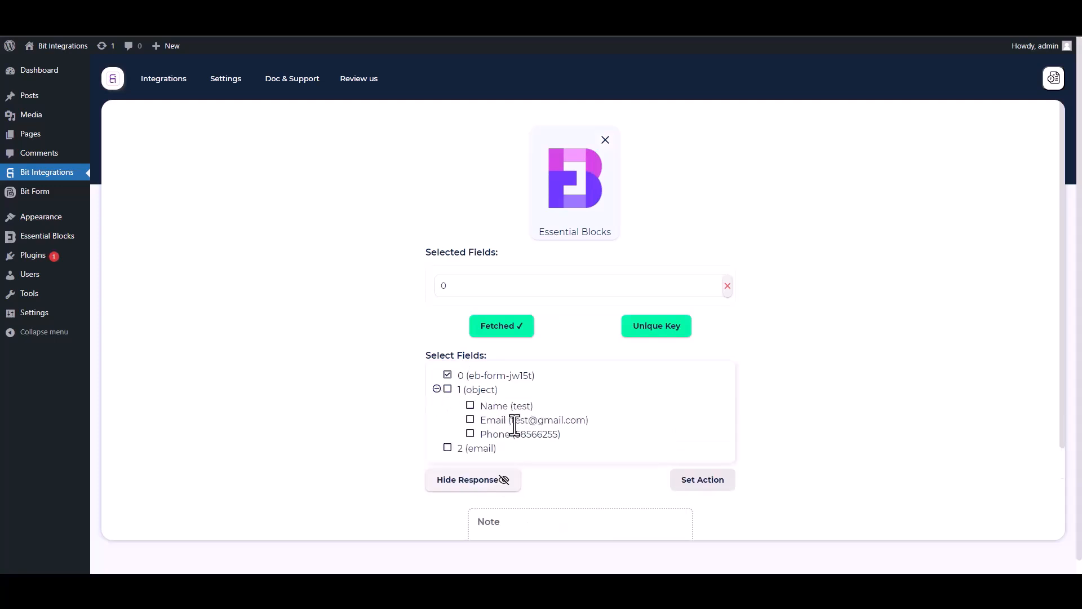
left_click(471, 407)
left_click(471, 448)
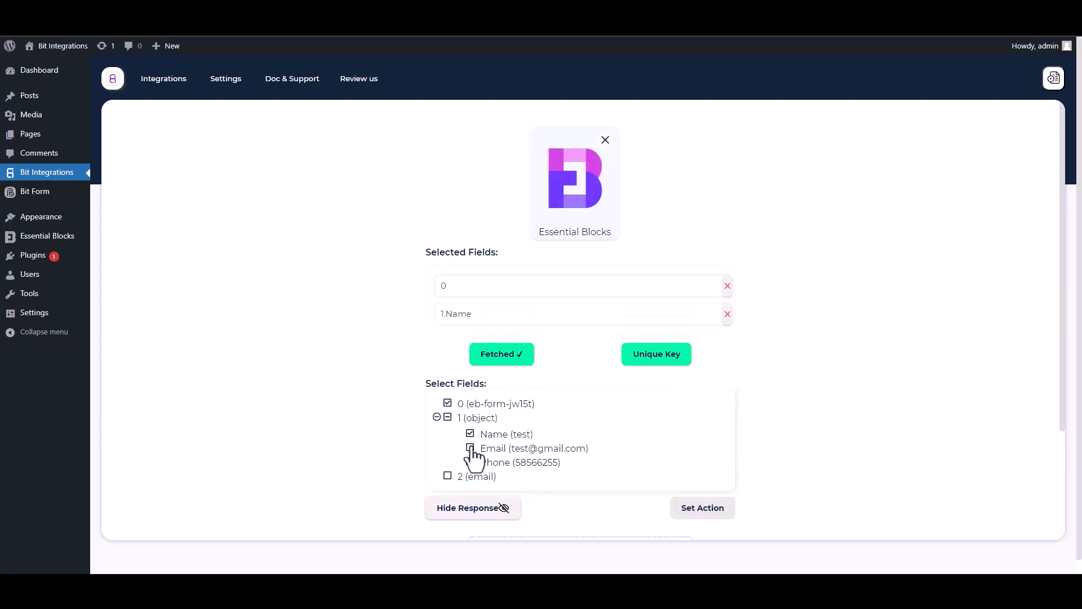
left_click(471, 490)
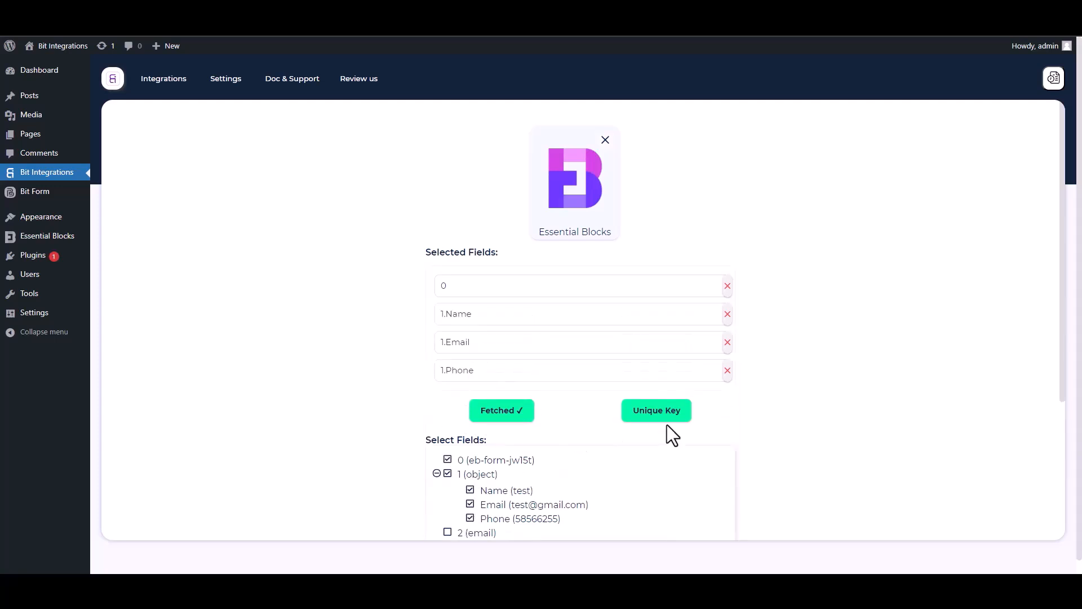
Set field 0 as the trigger's unique primary key
left_click_drag(1062, 359, 1065, 434)
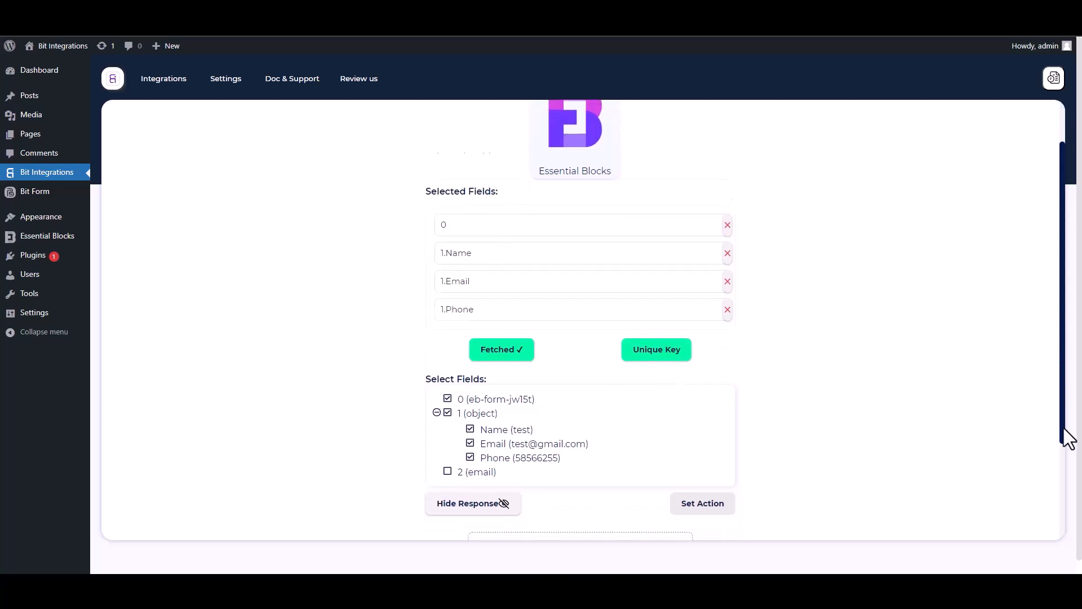
left_click(661, 305)
left_click(532, 310)
left_click(455, 338)
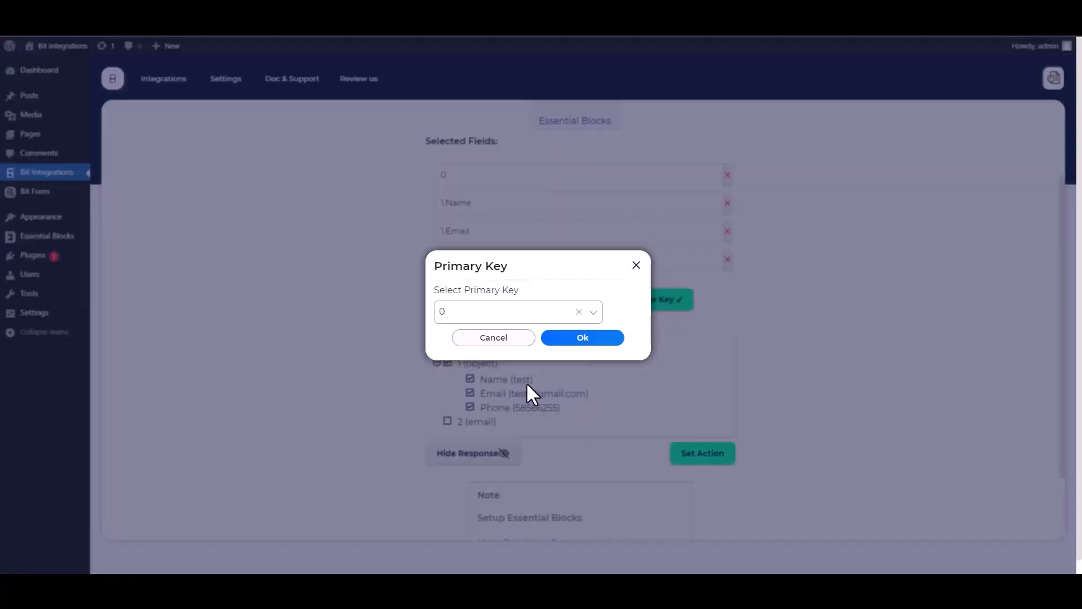
left_click(580, 338)
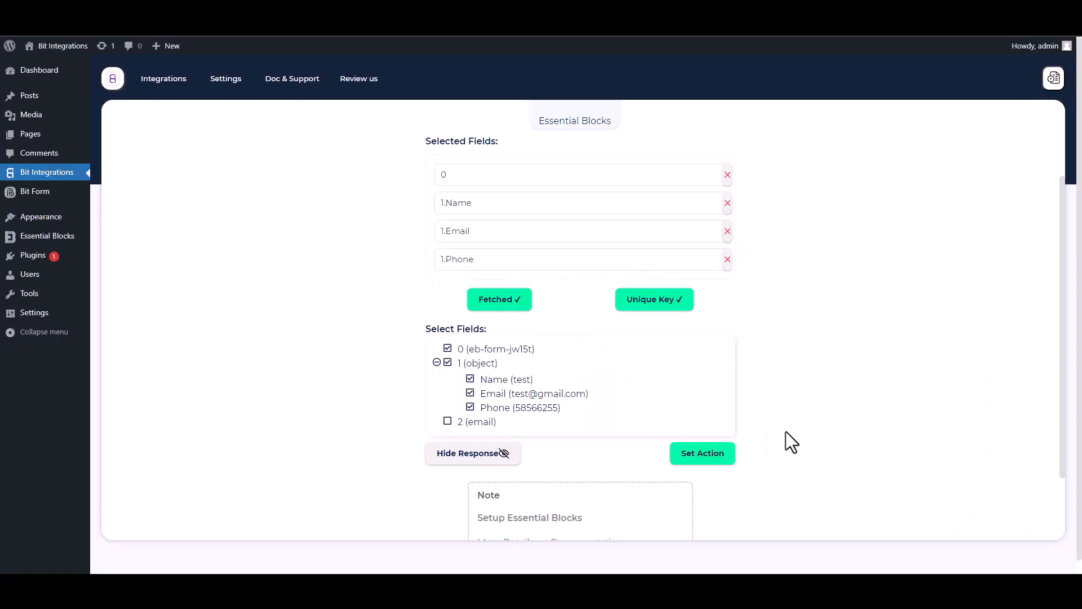
Set Affiliate as the integration's action, connect it and proceed to its field settings
left_click(730, 459)
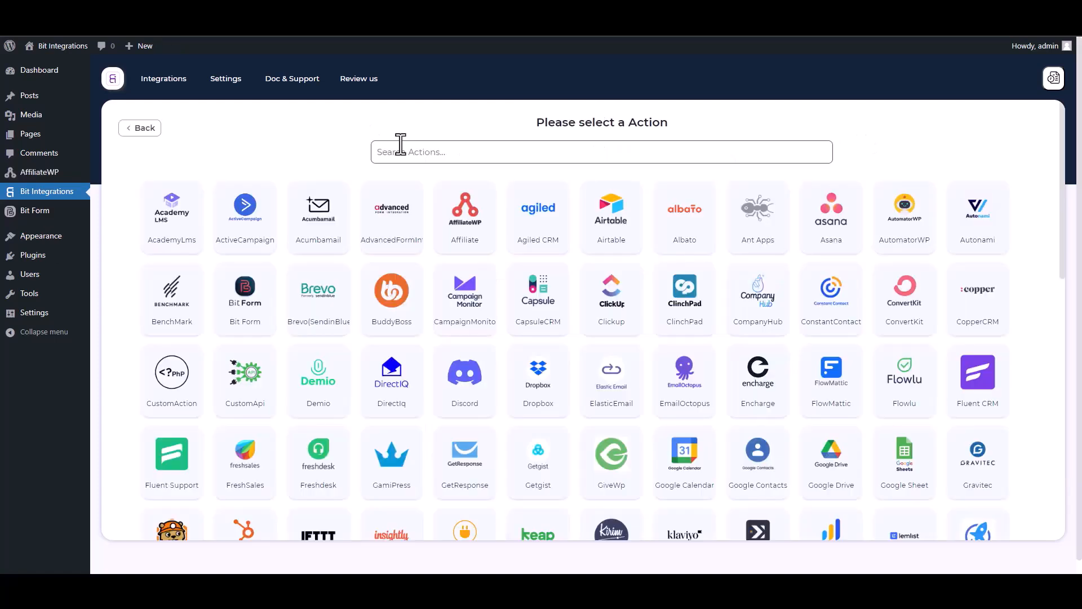
left_click(467, 243)
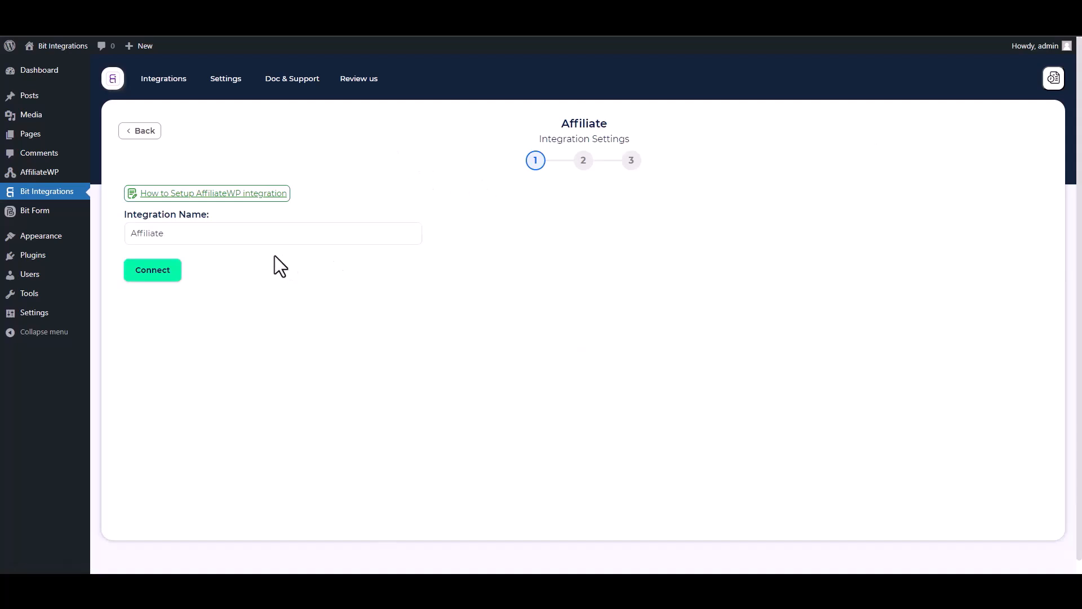
left_click(157, 276)
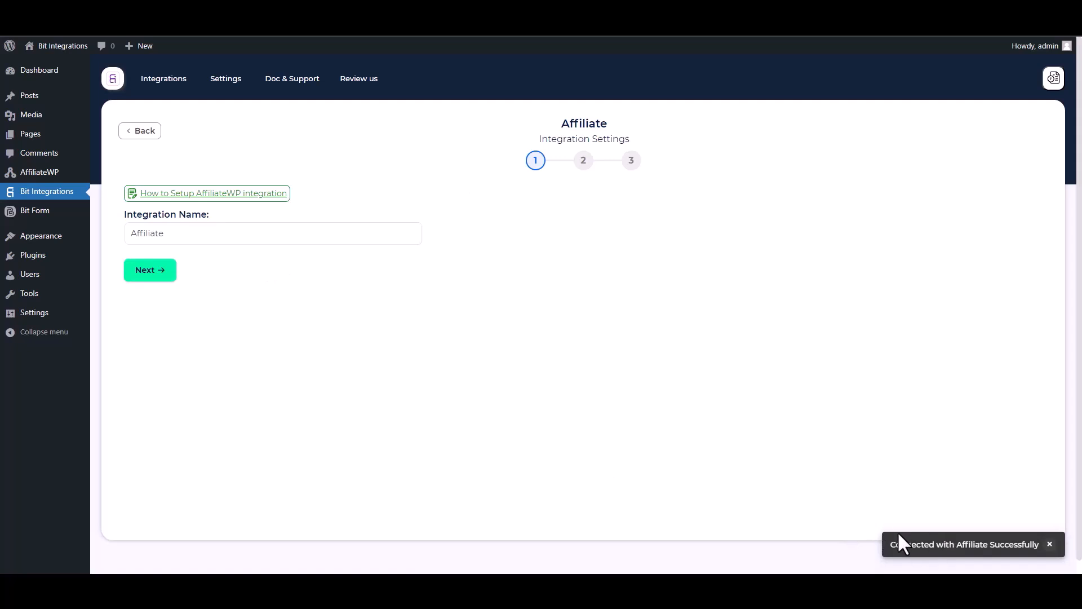
left_click(150, 271)
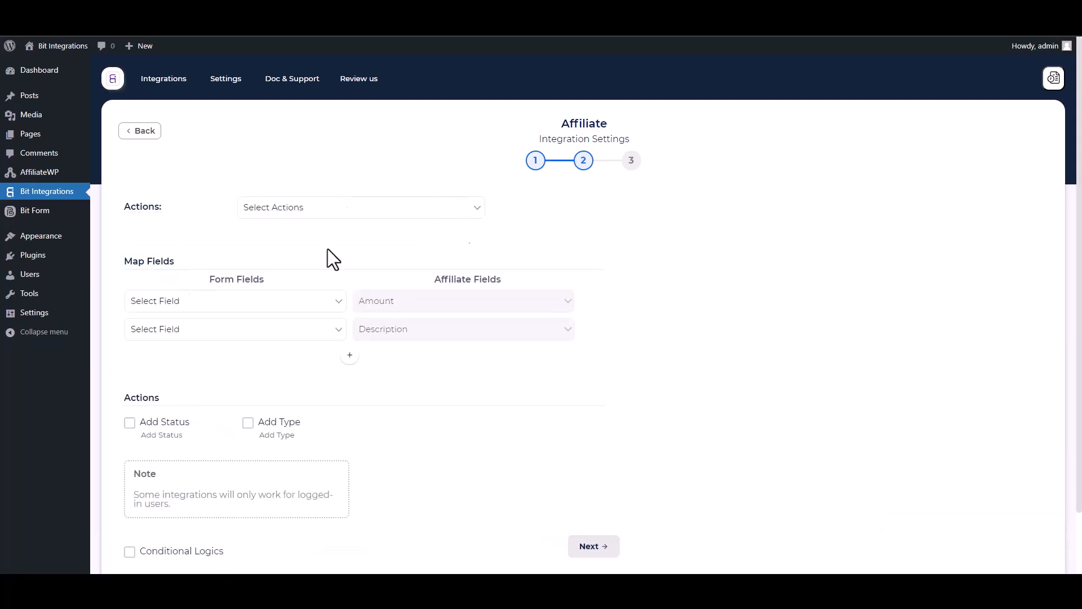
Choose the action "Create a referral for the user" and map the Amount and Description form fields to their matching affiliate fields
left_click(332, 212)
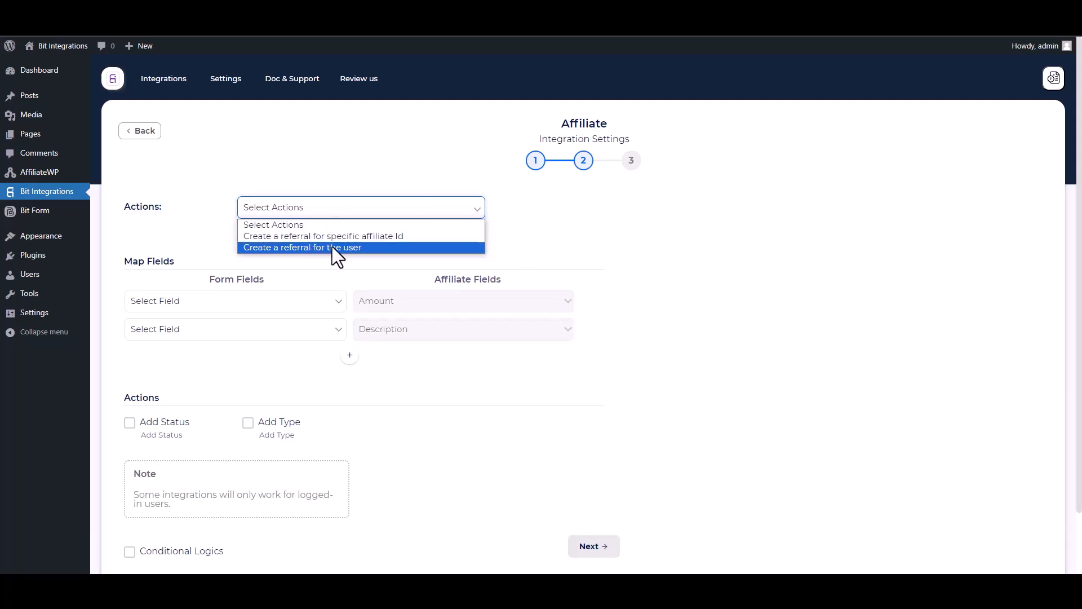
left_click(333, 248)
left_click(252, 302)
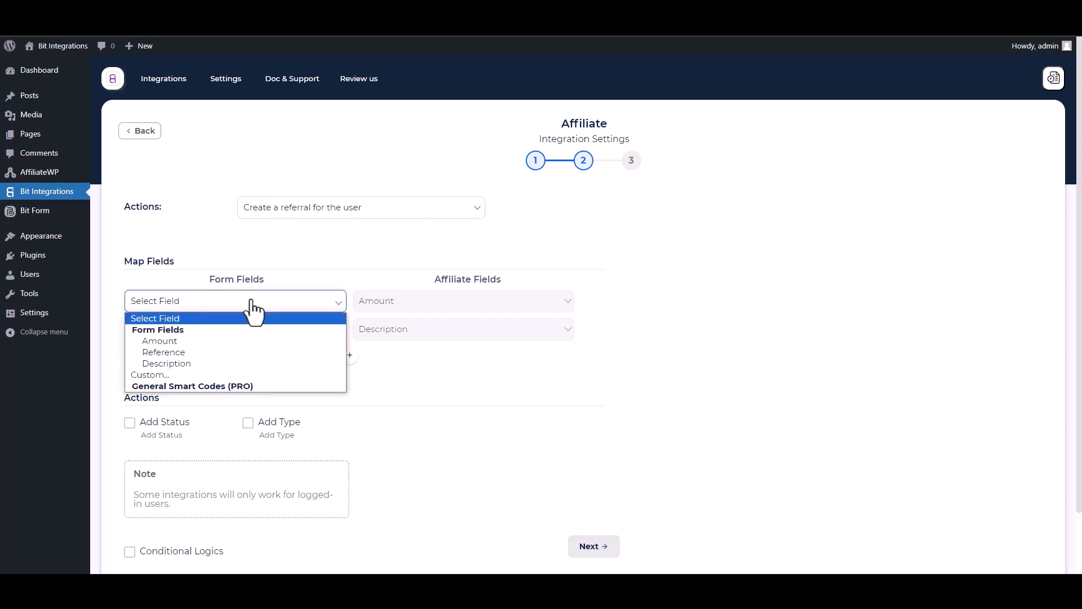
left_click(178, 340)
left_click(222, 331)
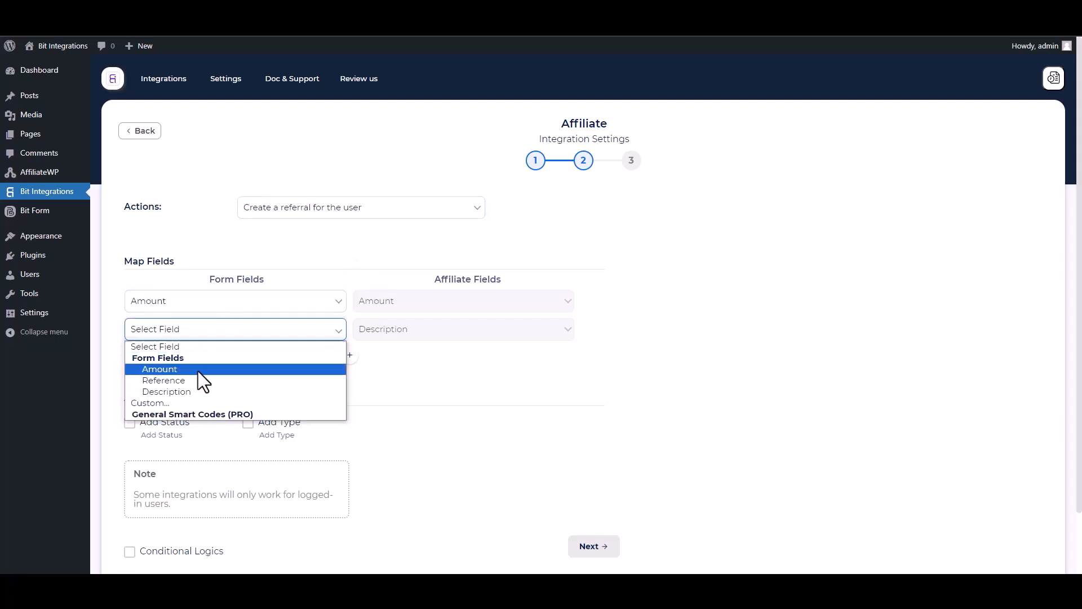
left_click(170, 385)
left_click(186, 333)
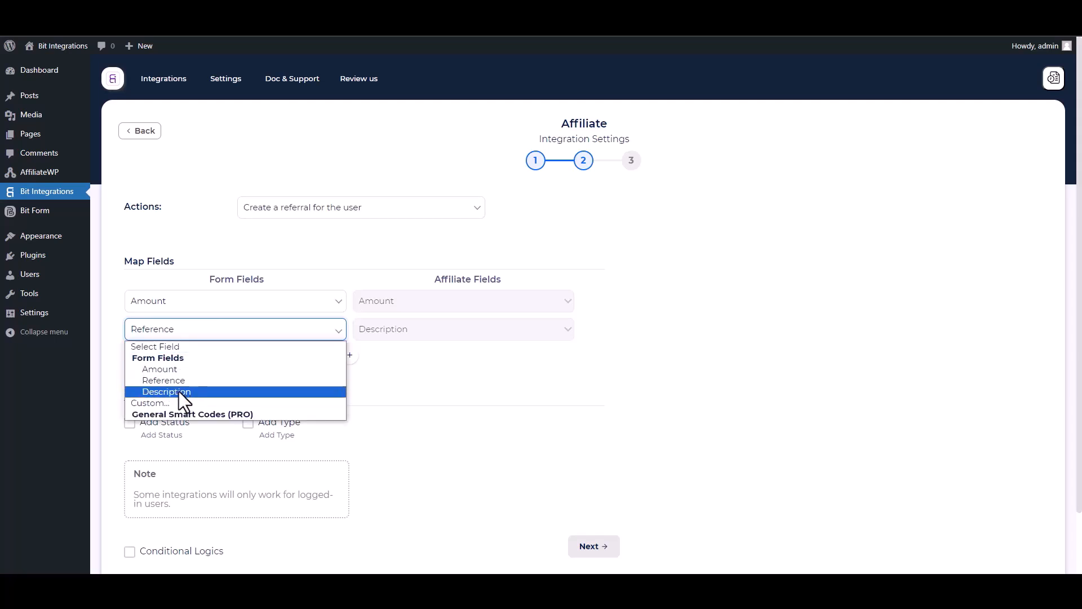
left_click(178, 391)
Add a mapping row that links the Reference form field to the Reference affiliate field
left_click(349, 355)
left_click(389, 357)
left_click(387, 385)
left_click(292, 359)
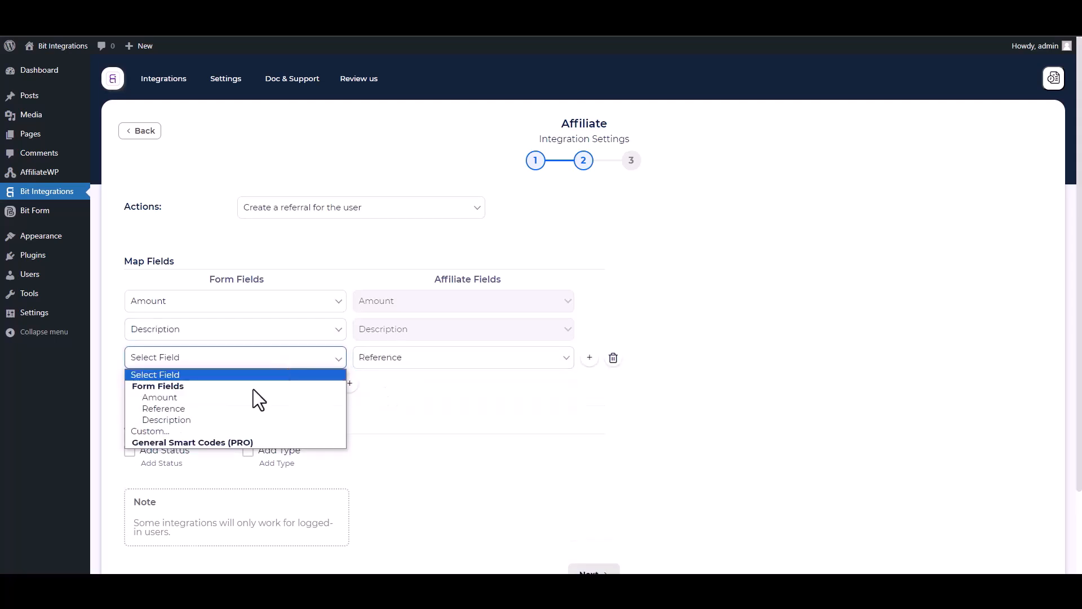
left_click(171, 408)
Enable the Add Status action and set the referral status to Pending
left_click_drag(1080, 195, 1080, 267)
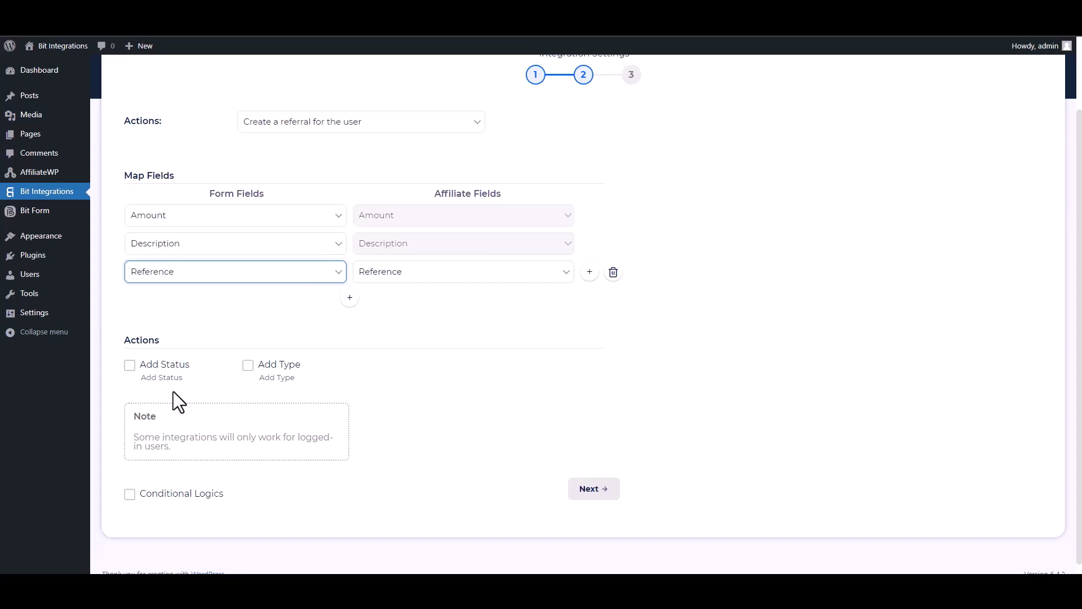
left_click(129, 366)
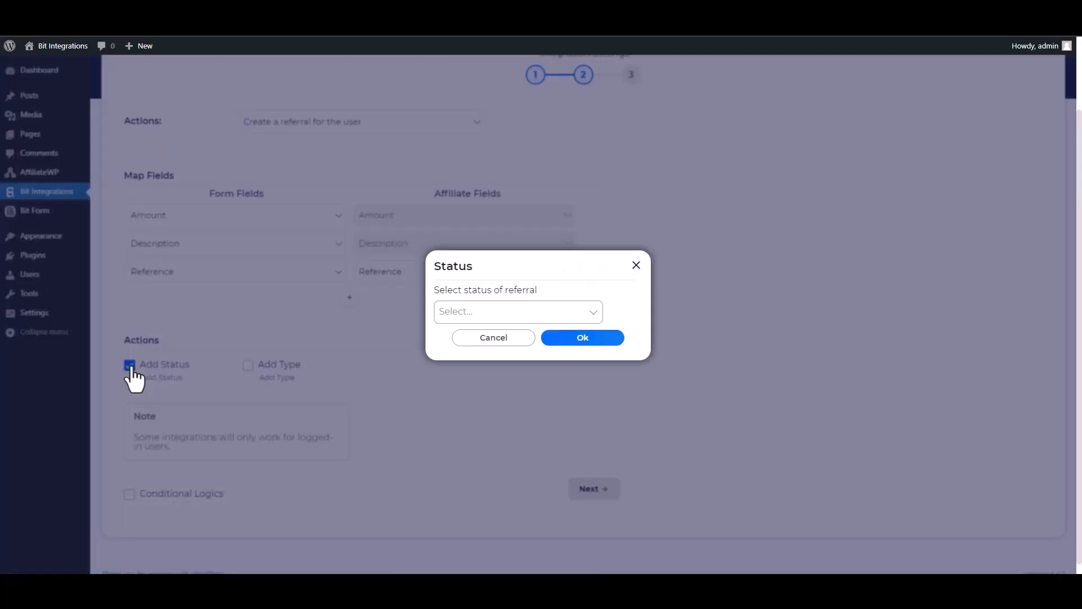
left_click(466, 313)
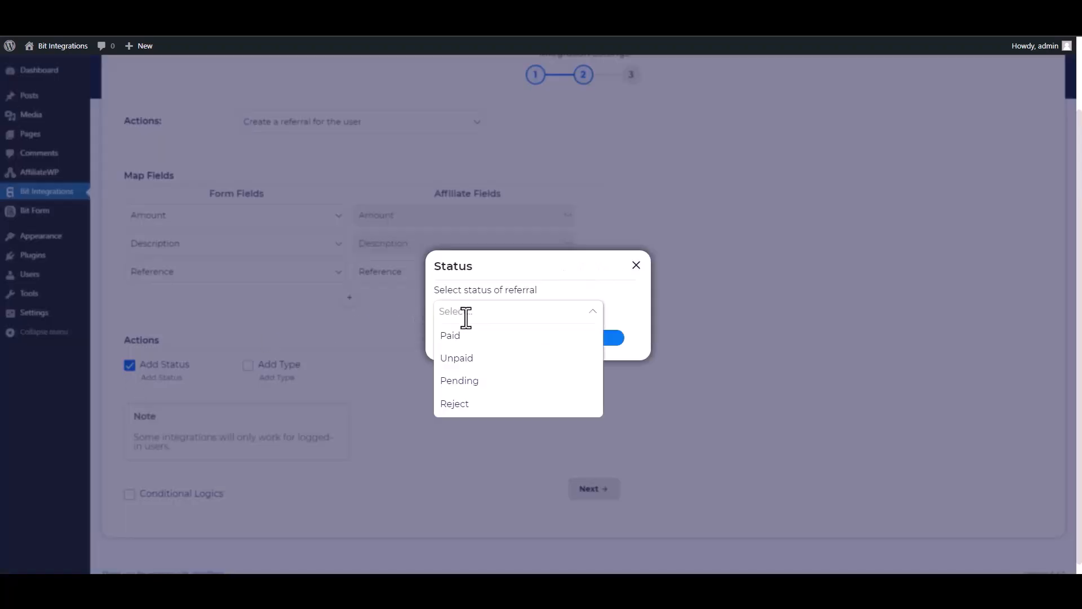
left_click(454, 381)
left_click(546, 341)
Enable the Add Type action and set the referral type to Sale
left_click(252, 369)
left_click(489, 310)
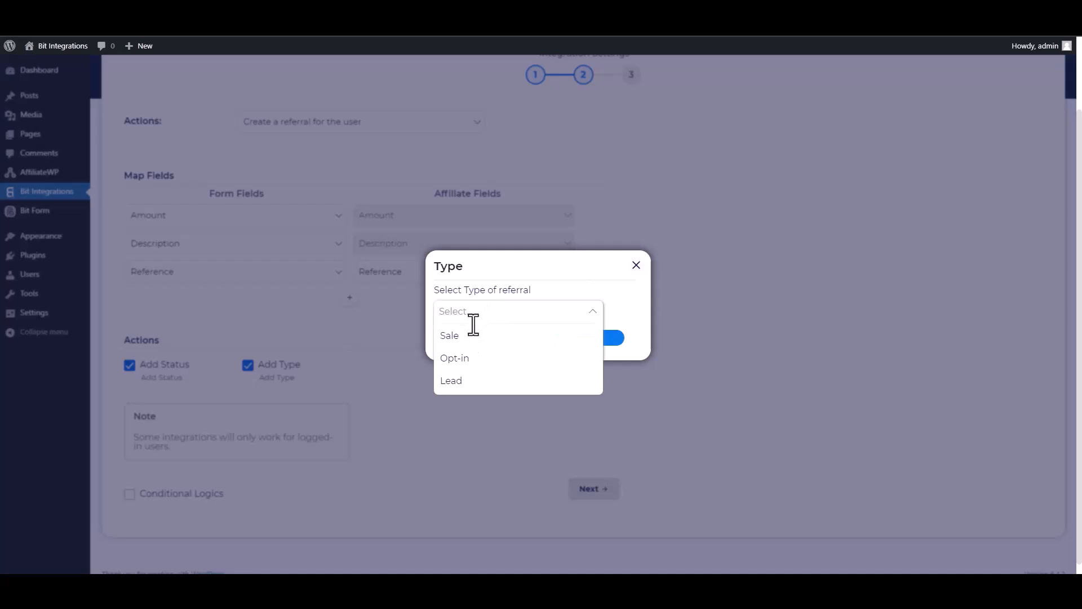
left_click(464, 338)
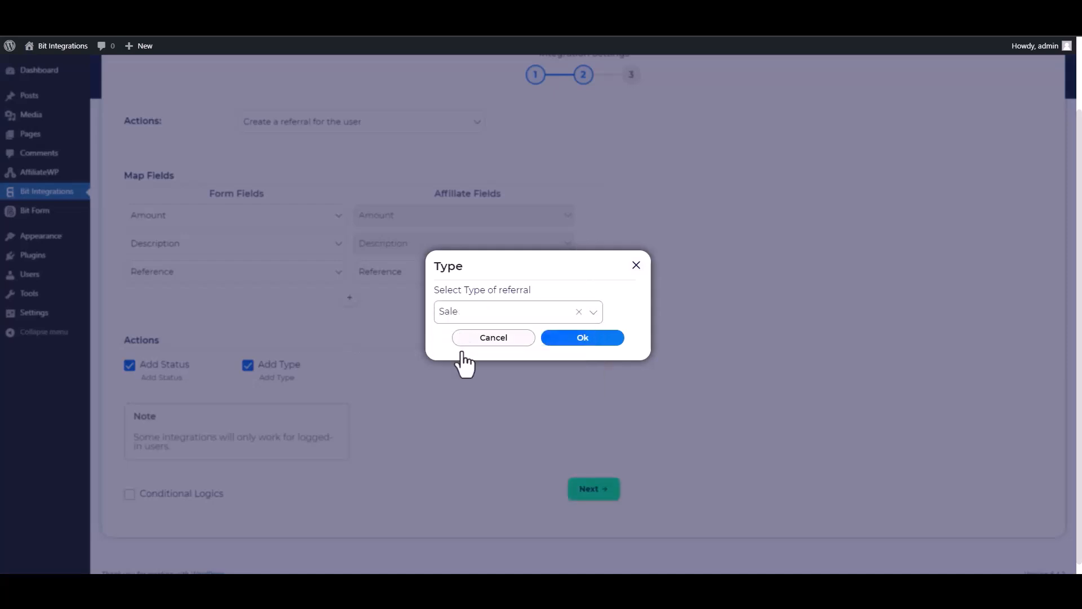
left_click(566, 338)
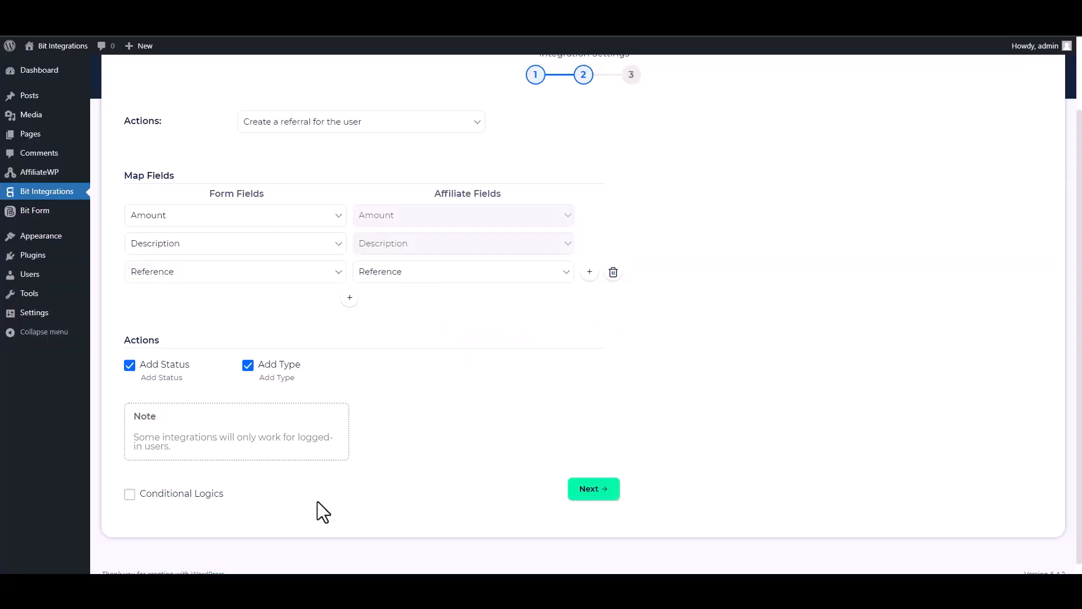
left_click(138, 499)
scroll(956, 491, "down", 2)
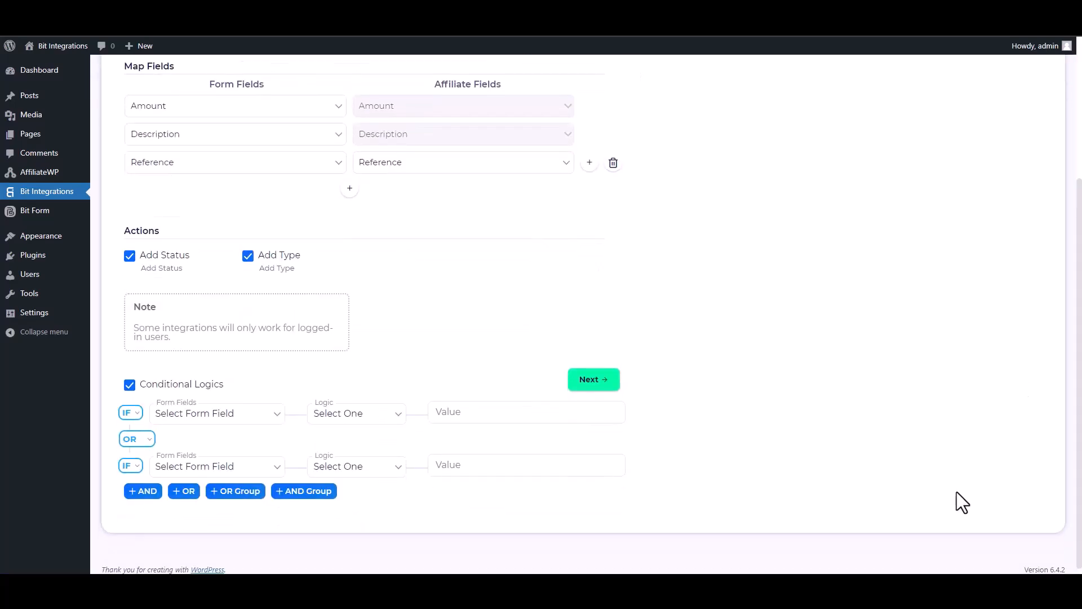
left_click(130, 387)
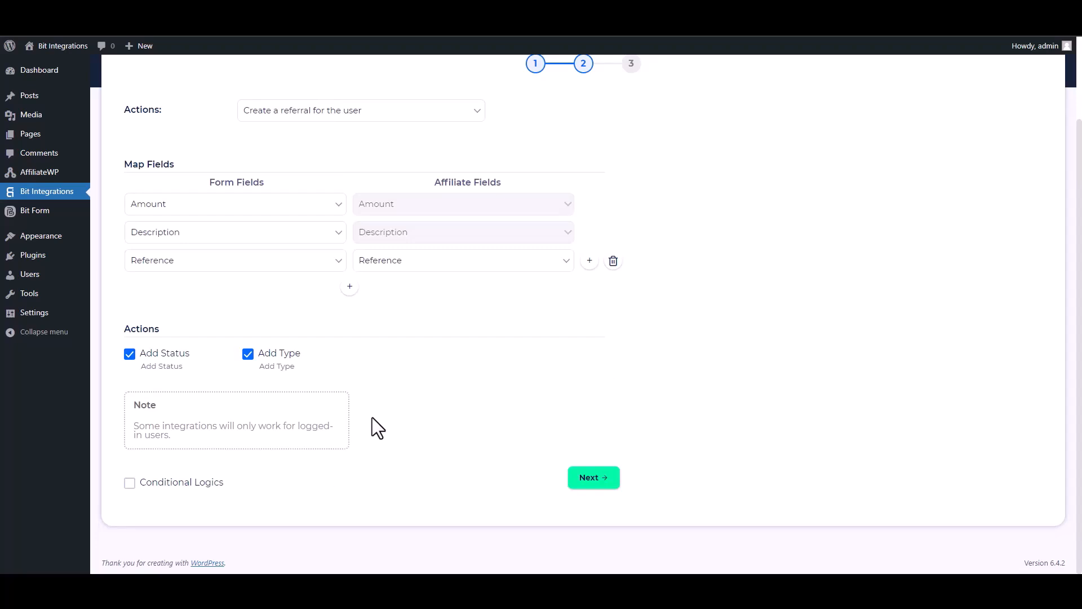
Complete the Affiliate integration settings, then finish and save the integration
left_click(593, 478)
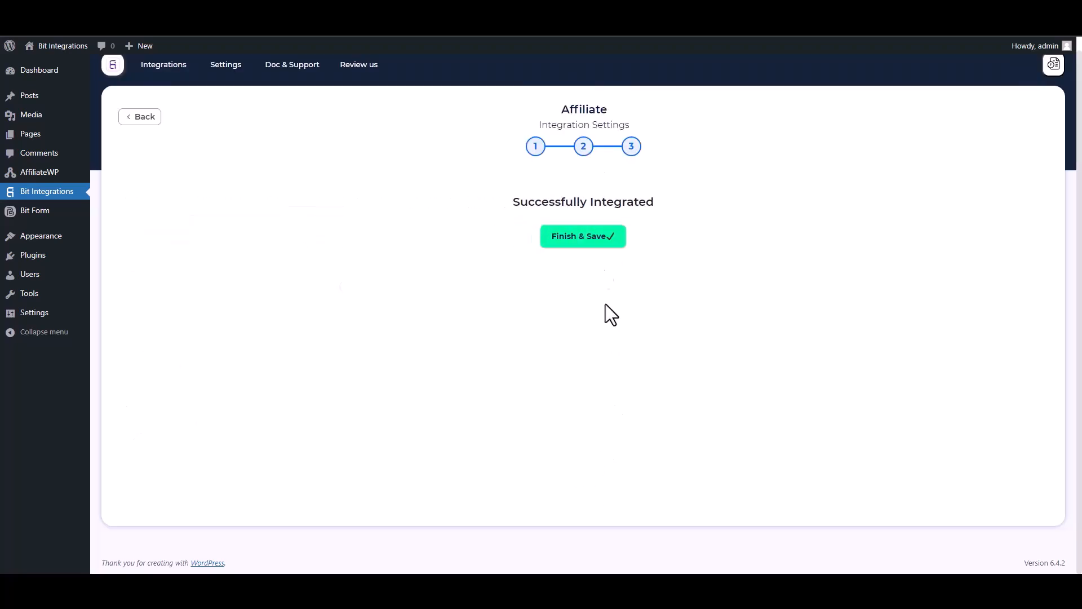
left_click(591, 245)
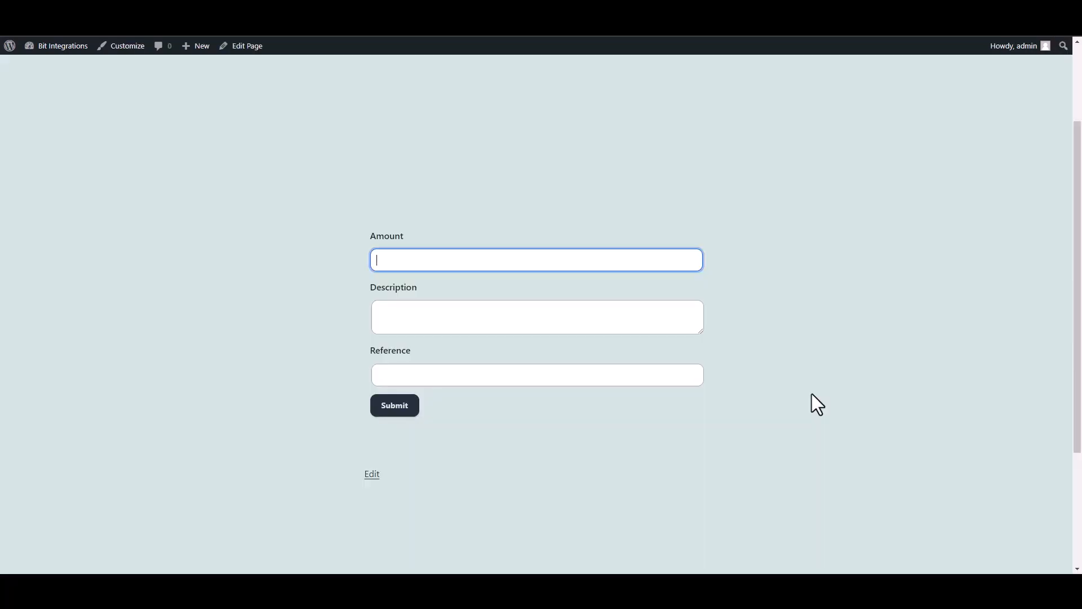
Enter 599 as the Amount in the published referral test form
type("599")
key("Tab")
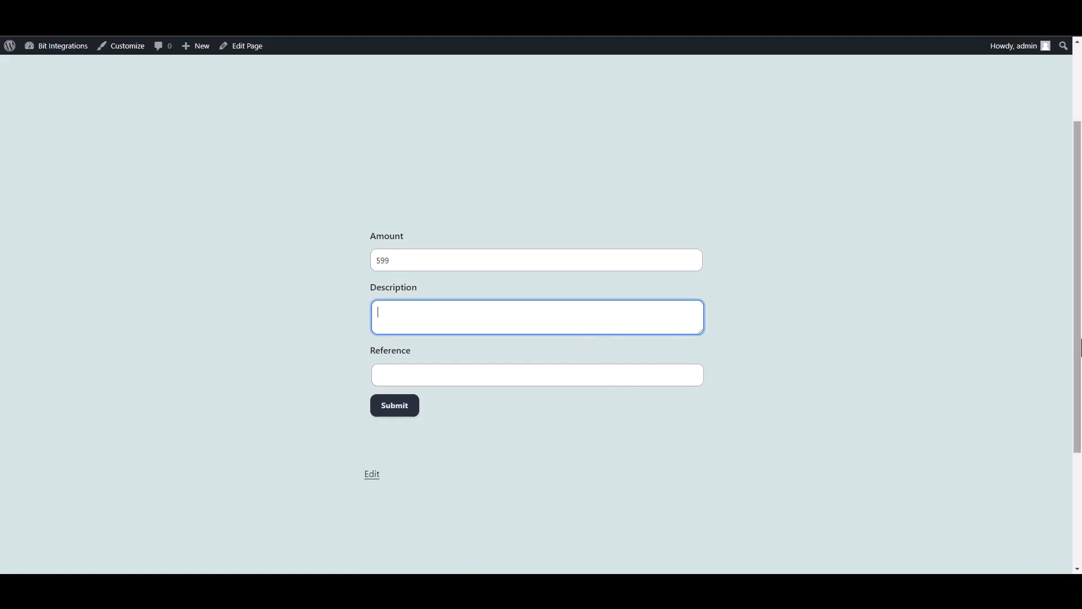
Fill in the form's Description with "Welcome to the Bit Integrations"
type("Welcome toth")
key("BackSpace")
key("BackSpace")
type("the Bit Inte")
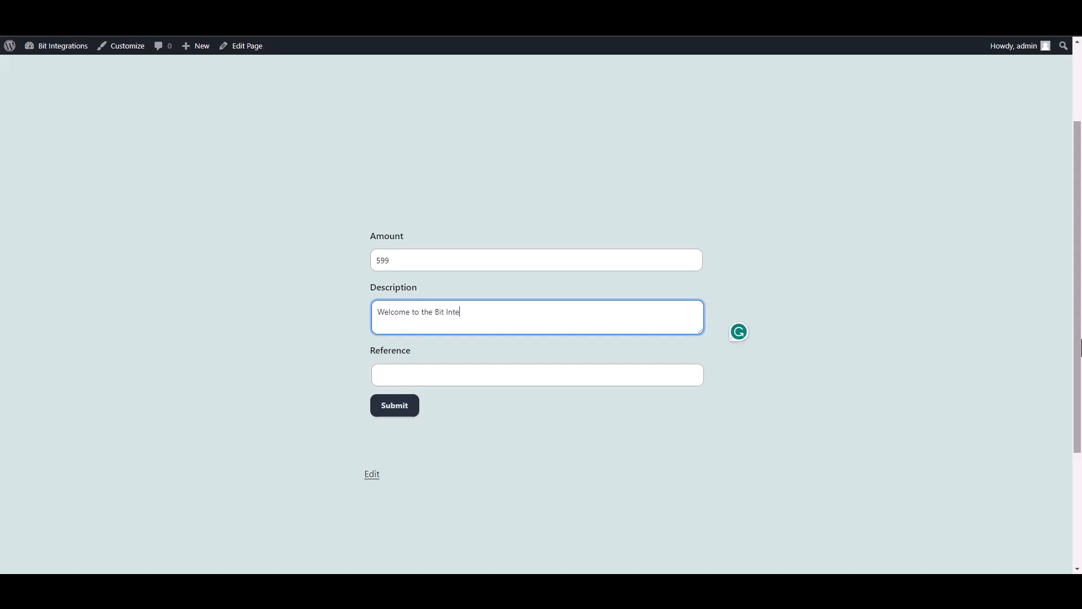
type("grations")
Enter "Bit Apps" as the Reference and submit the form
left_click(668, 383)
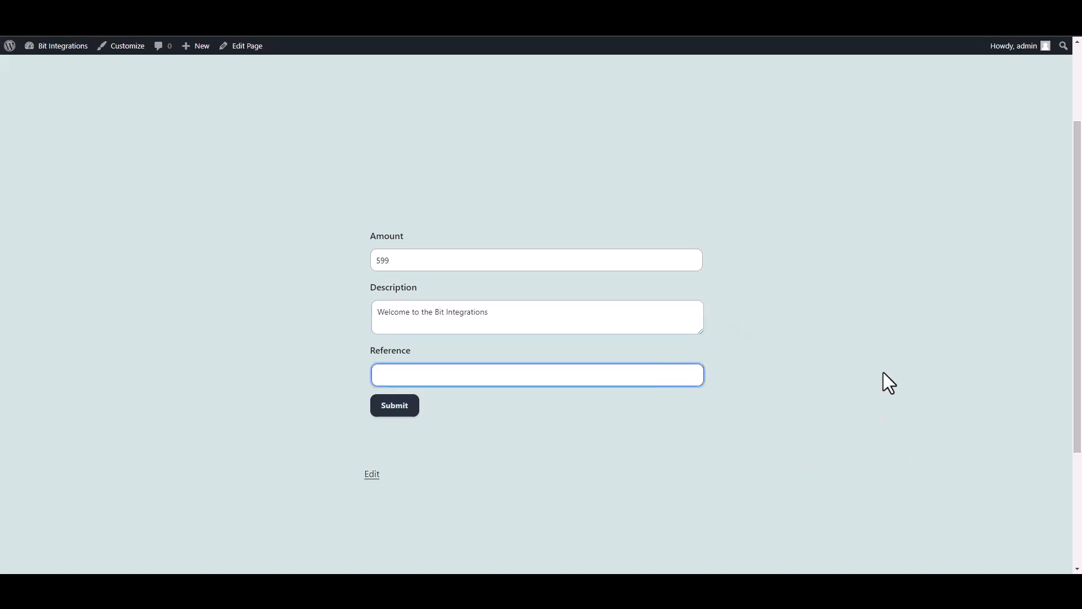
type("Bit Apps")
left_click(404, 410)
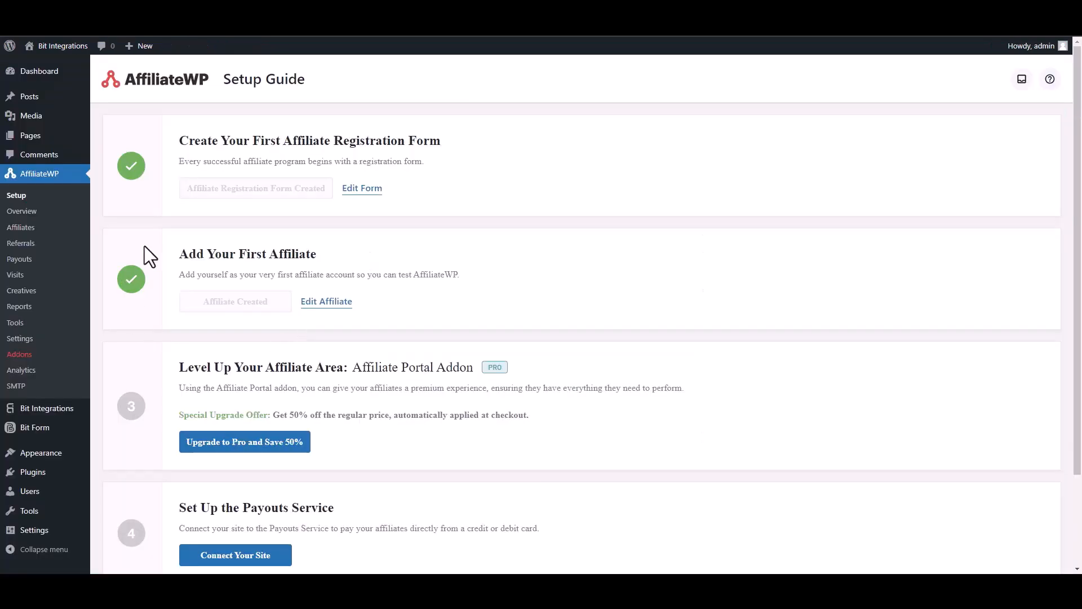
Open the AffiliateWP referrals list and accept the pending referral with the Bit Apps reference
left_click(21, 246)
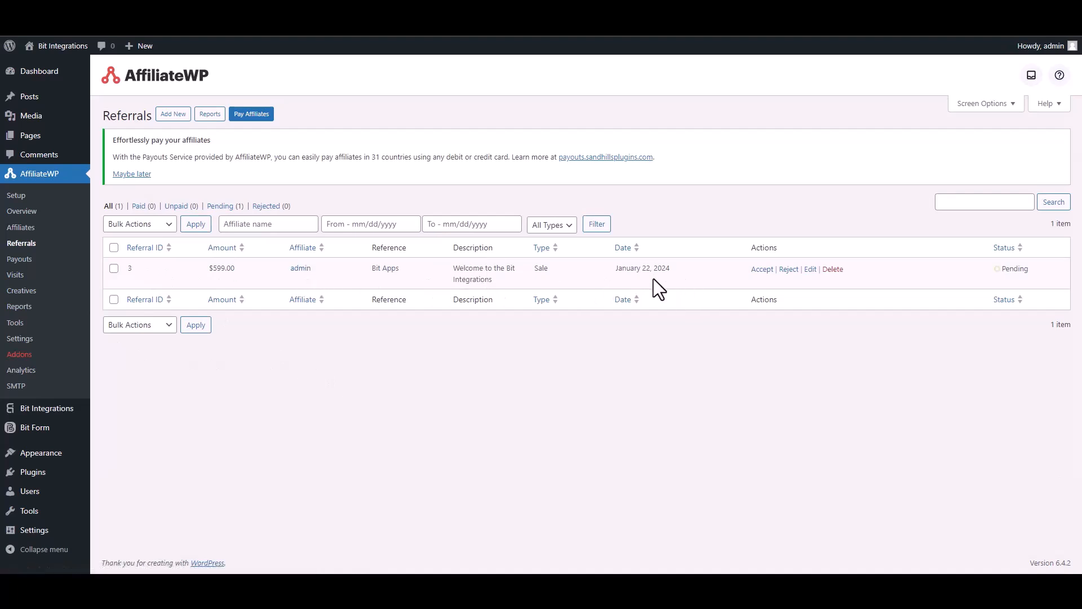
left_click(762, 269)
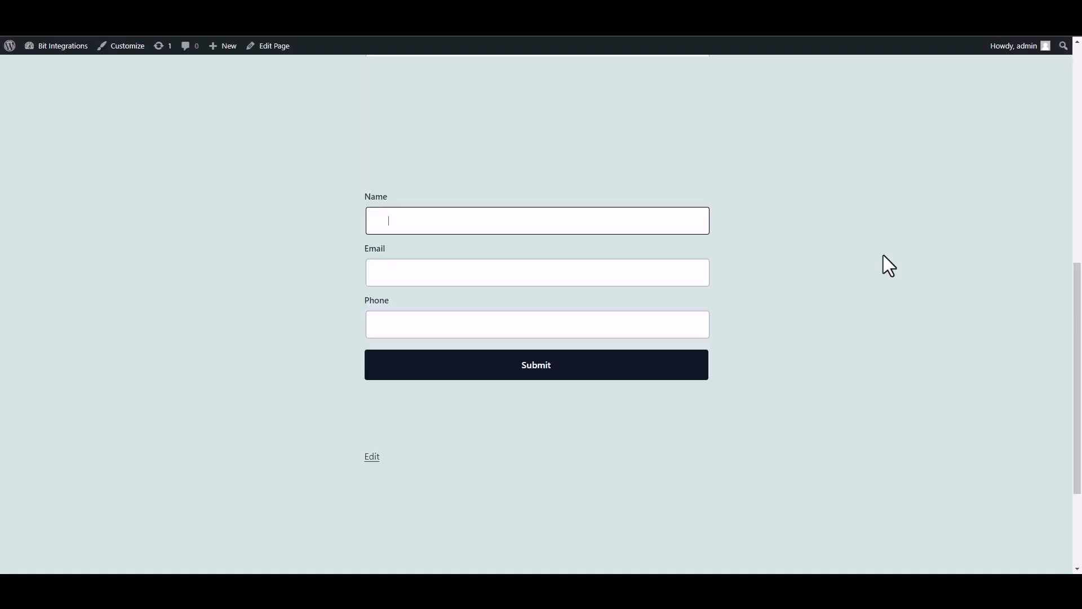
Enter "Bit Integrations" as the Name in the published contact form
type("Bit INTEGRAT")
key("BackSpace")
key("BackSpace")
key("BackSpace")
type("ntegrations")
Fill in the contact form's Email field with the support e-mail address
left_click(618, 277)
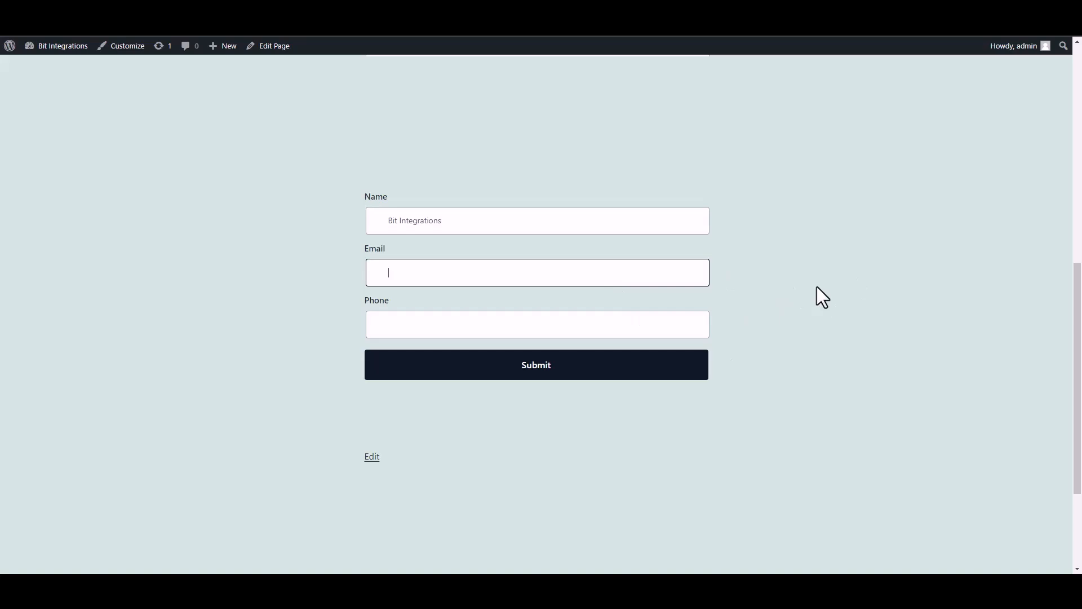
Enter the contact's phone number, submit the form, and check the submission message
left_click(671, 328)
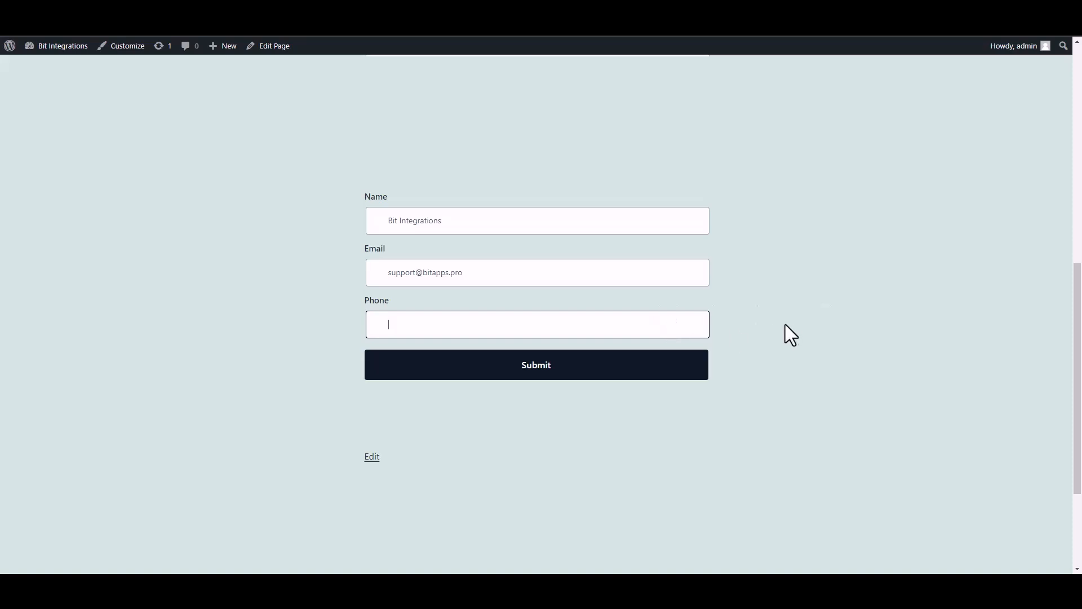
type("444555666")
left_click(685, 368)
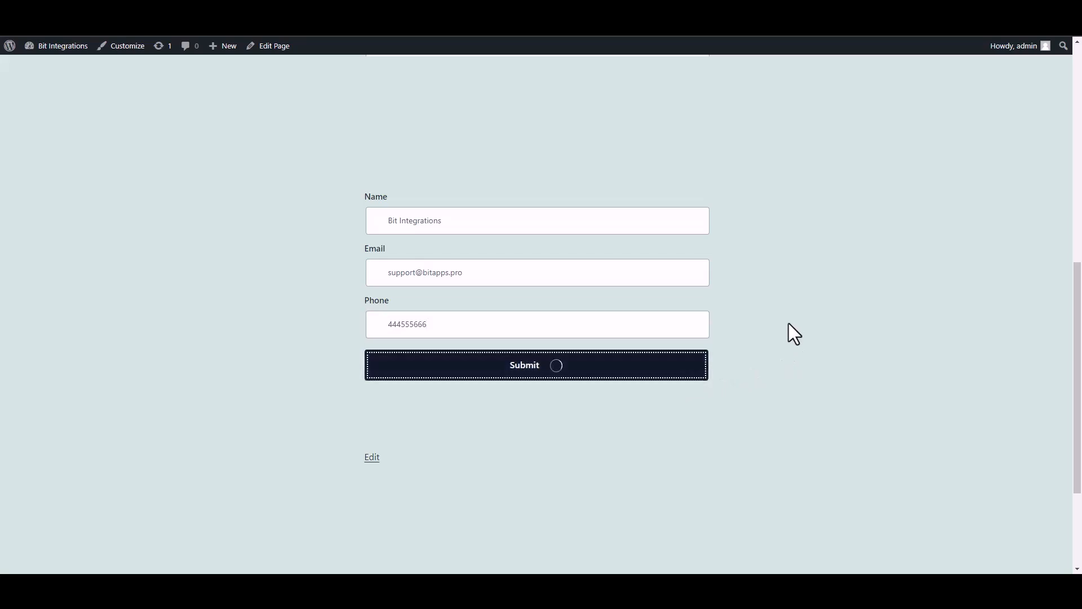
left_click_drag(373, 410, 584, 418)
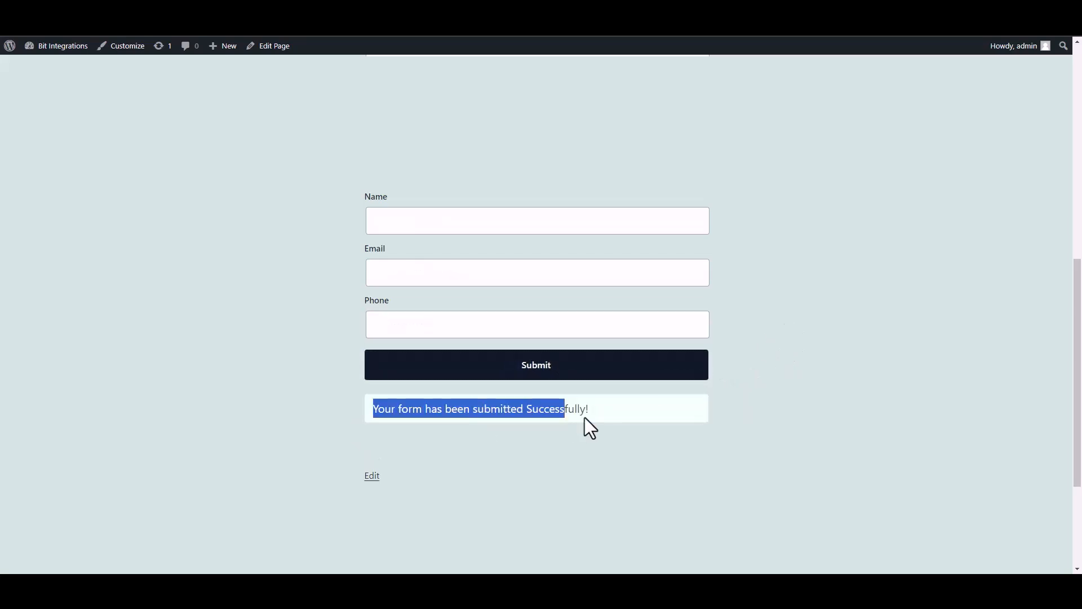
left_click(770, 428)
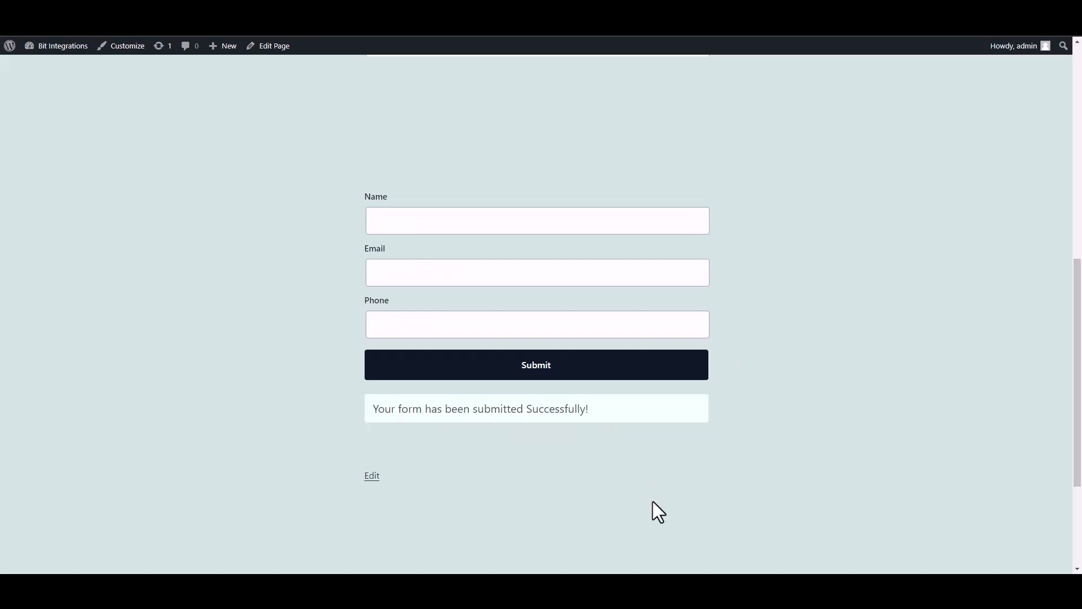